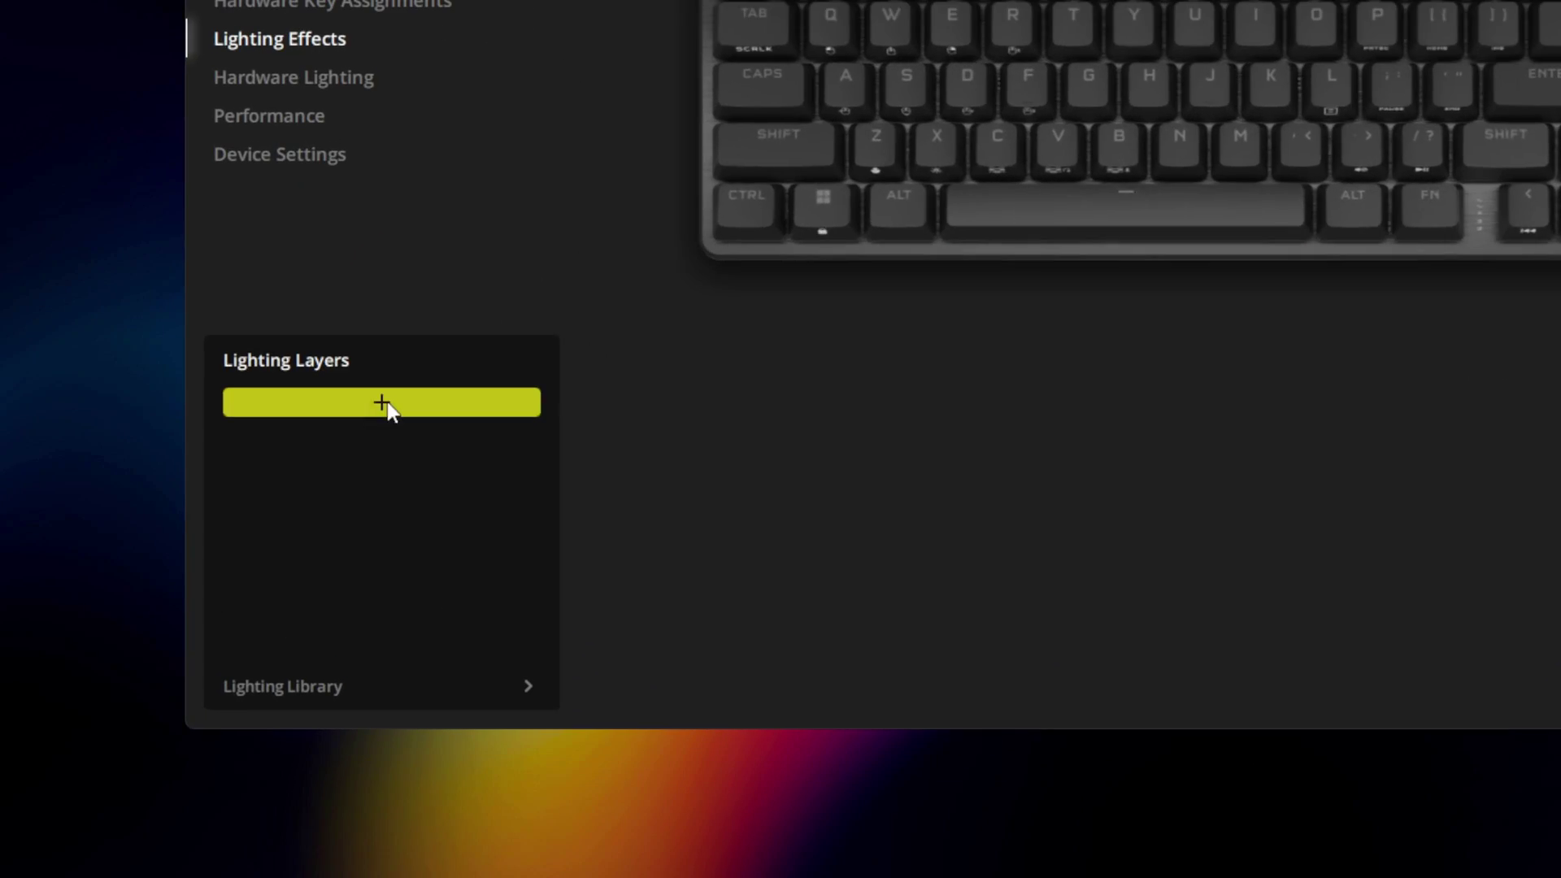
# Add a Watercolor lighting layer covering the WASD keys and the bottom two key rows
pyautogui.click(356, 560)
pyautogui.click(626, 449)
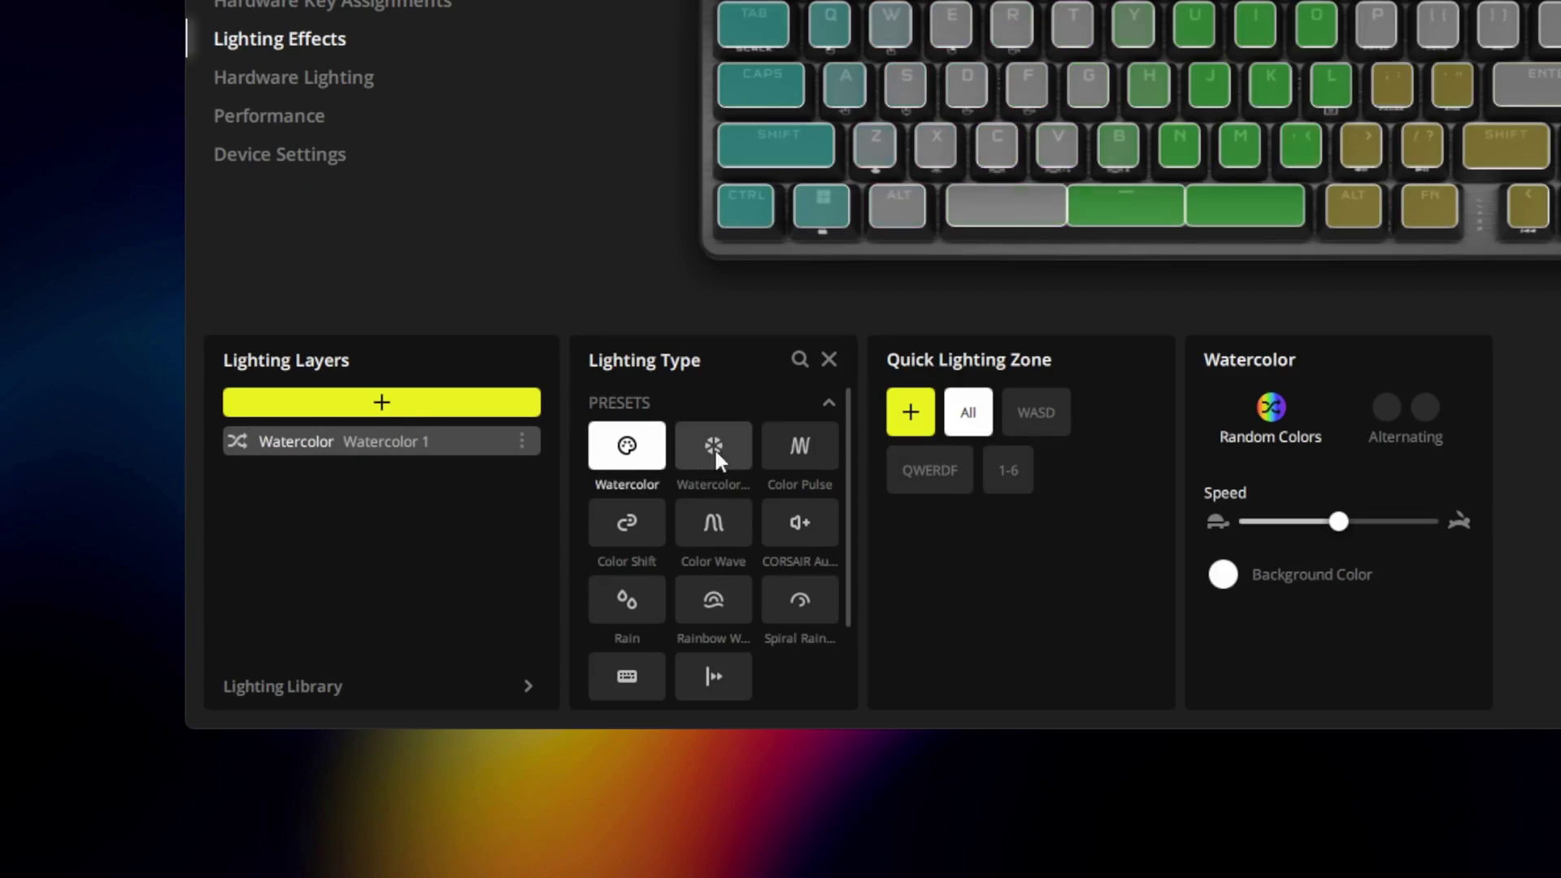
pyautogui.click(713, 448)
pyautogui.click(715, 532)
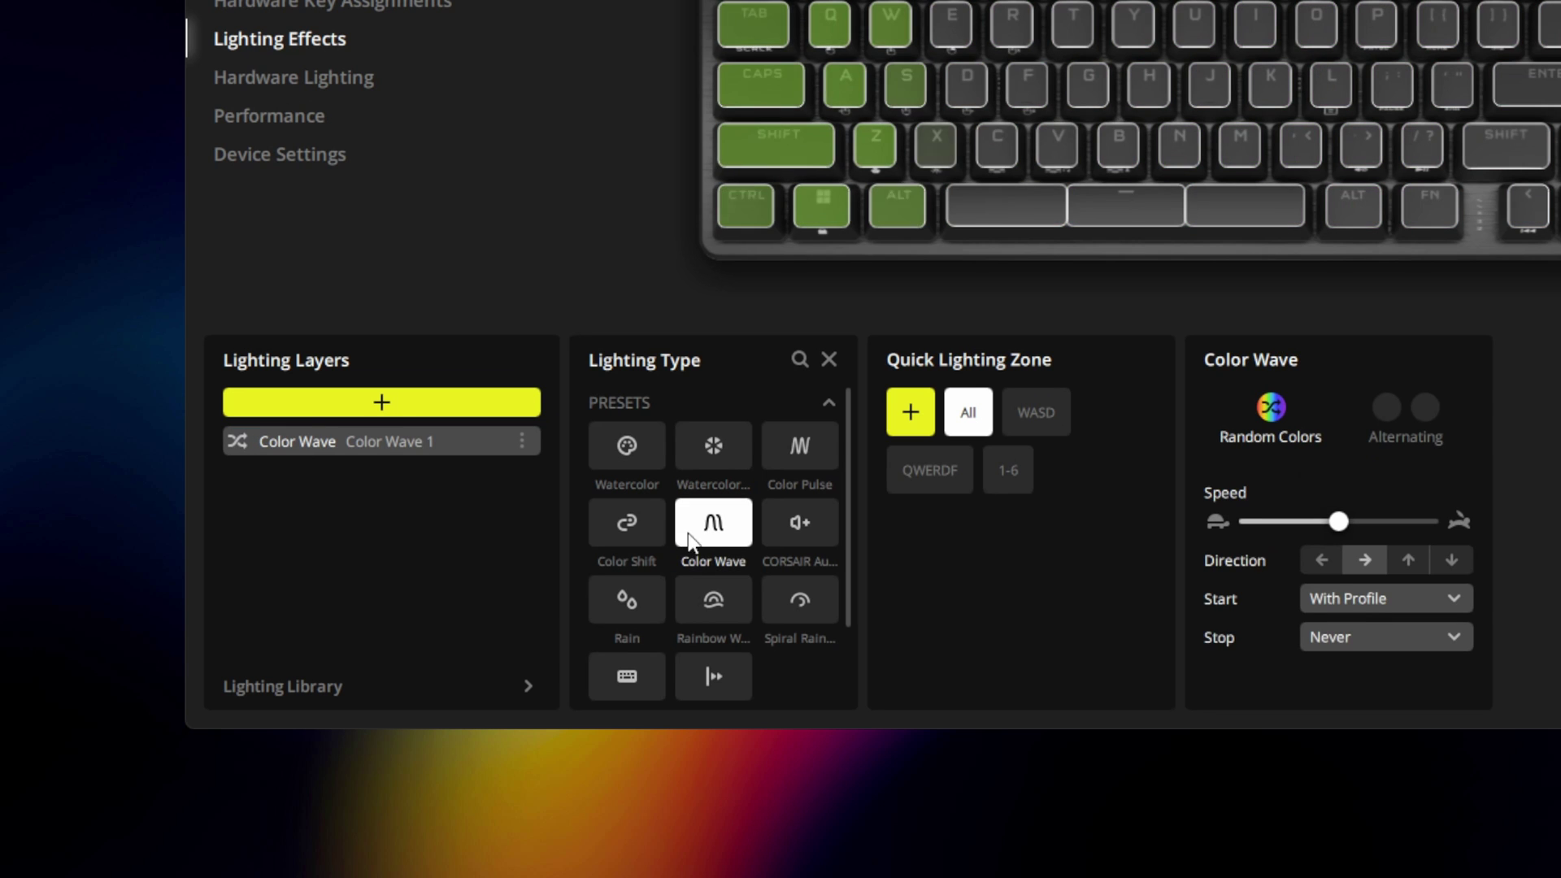
pyautogui.click(626, 527)
pyautogui.click(629, 486)
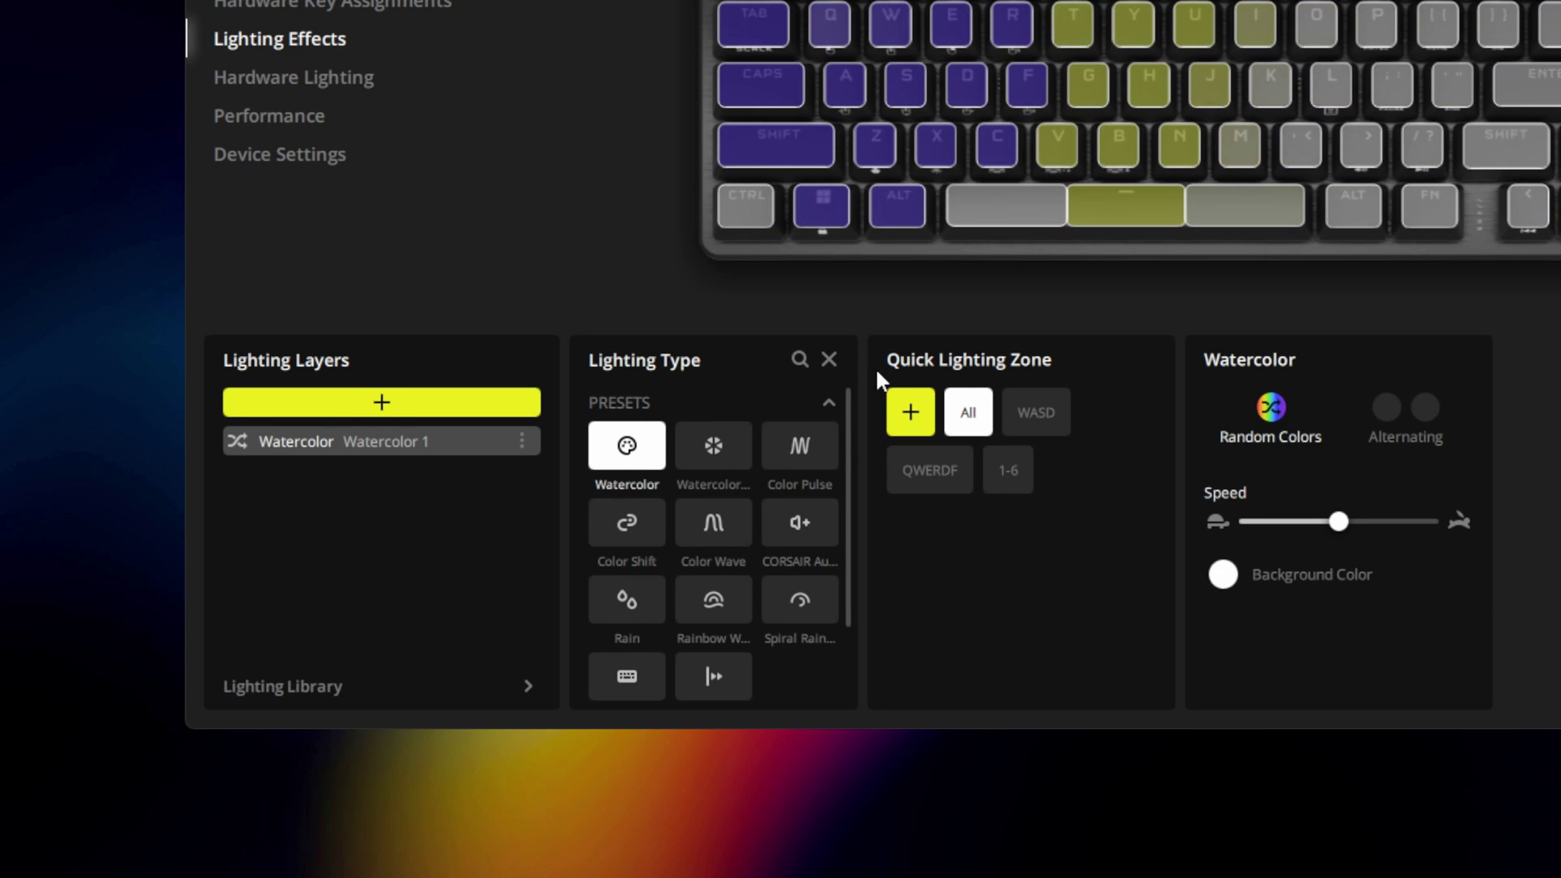
pyautogui.click(1031, 415)
pyautogui.moveTo(248, 483)
pyautogui.mouseDown()
pyautogui.moveTo(1037, 655)
pyautogui.moveTo(1310, 638)
pyautogui.moveTo(1299, 653)
pyautogui.mouseUp()
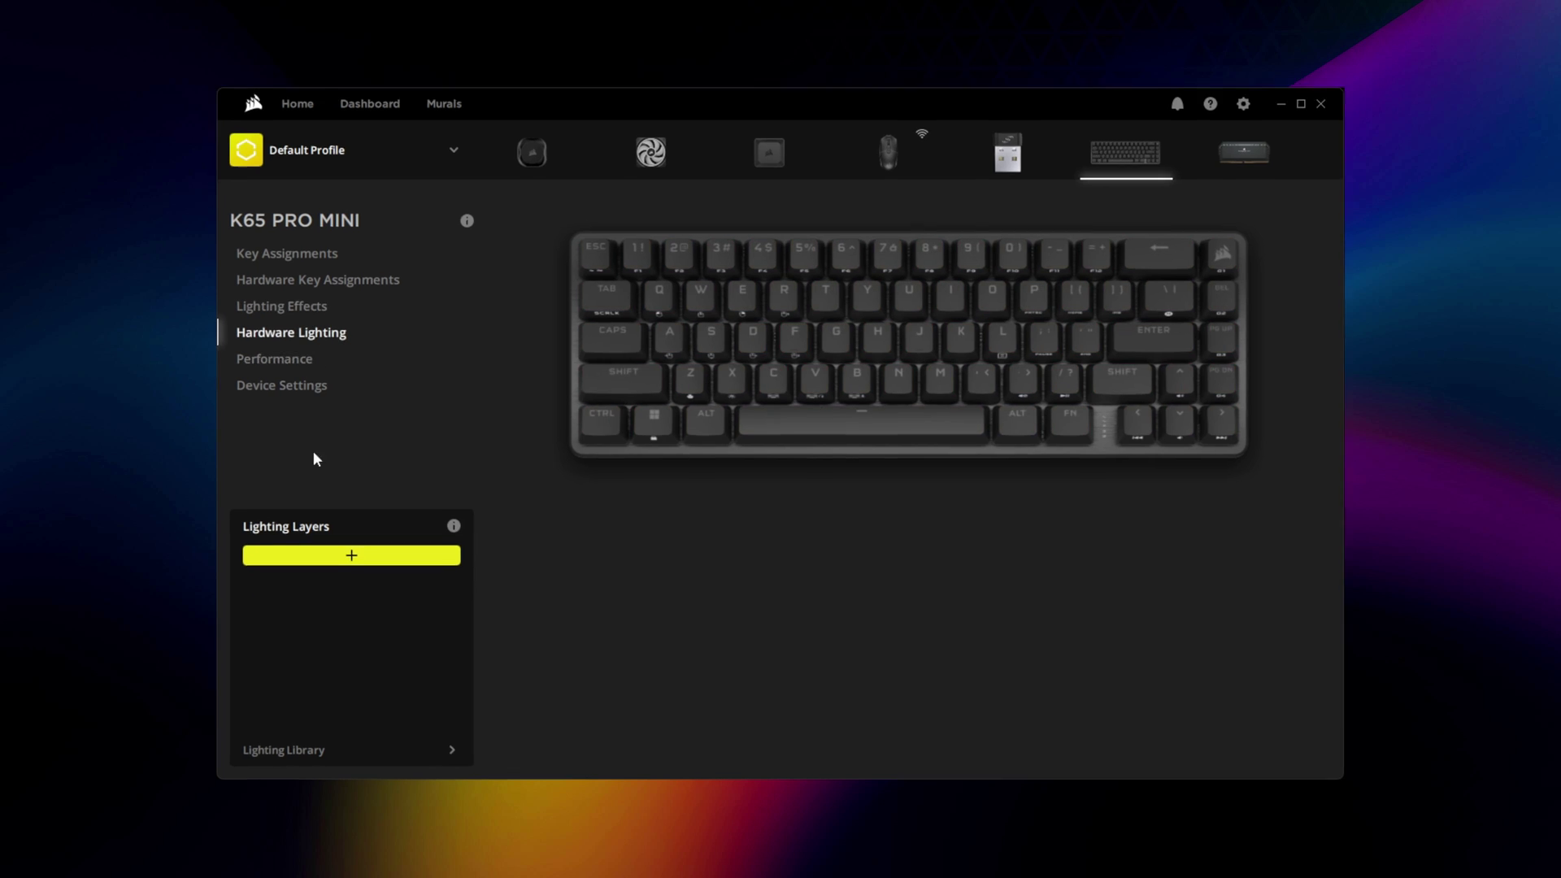
# Add a Color Wave hardware lighting layer at maximum speed
pyautogui.click(336, 564)
pyautogui.click(435, 535)
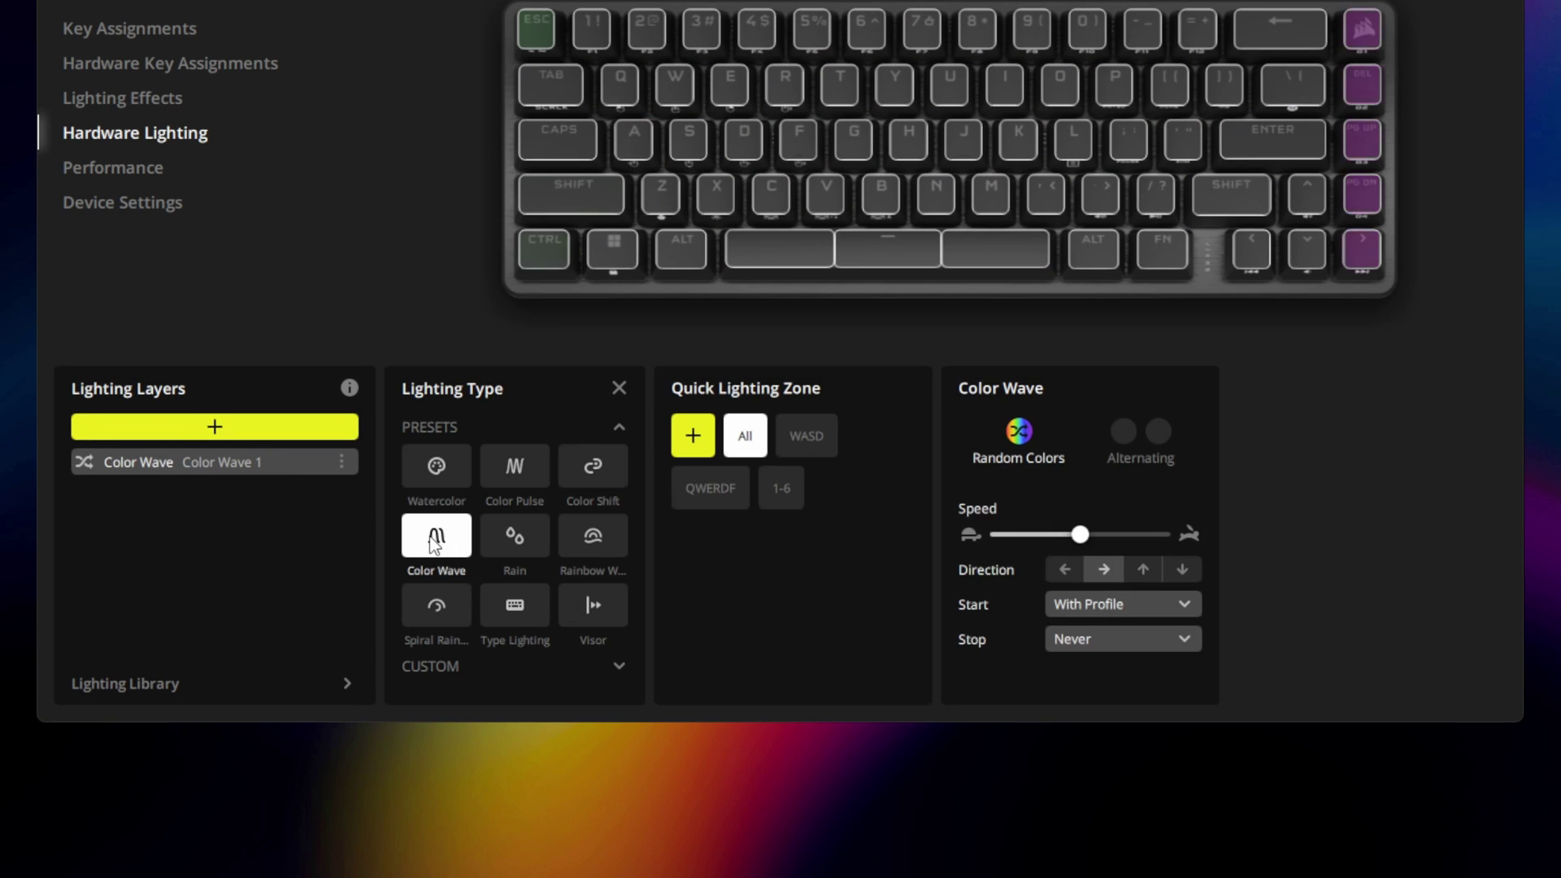
pyautogui.moveTo(1080, 534); pyautogui.dragTo(1311, 558)
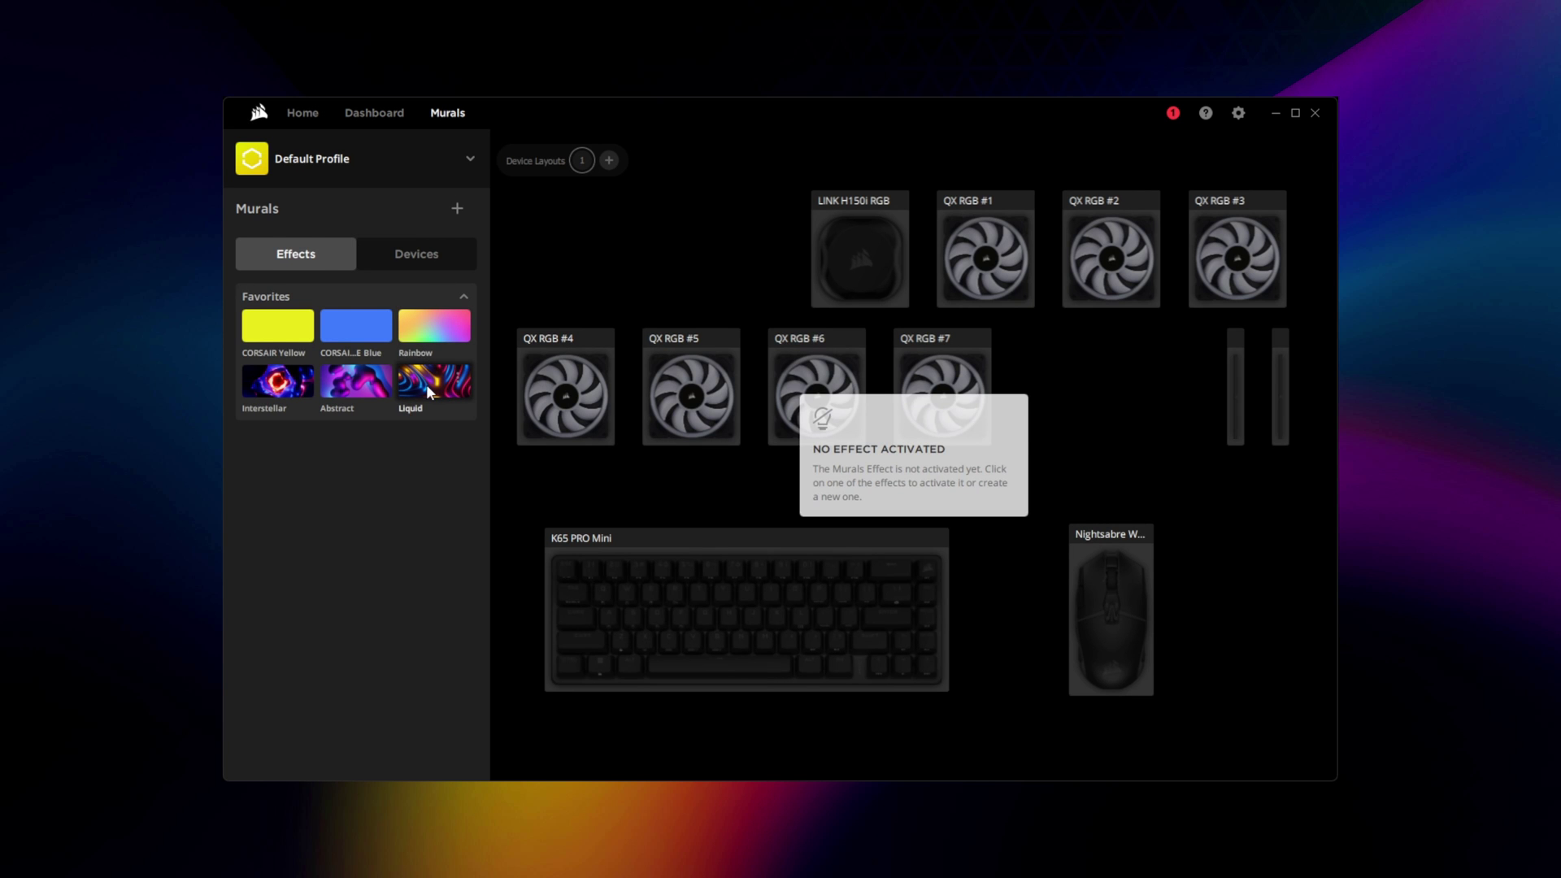
# Try the Liquid and Abstract mural effects, settle on Interstellar, and start a new mural effect
pyautogui.click(426, 385)
pyautogui.click(341, 388)
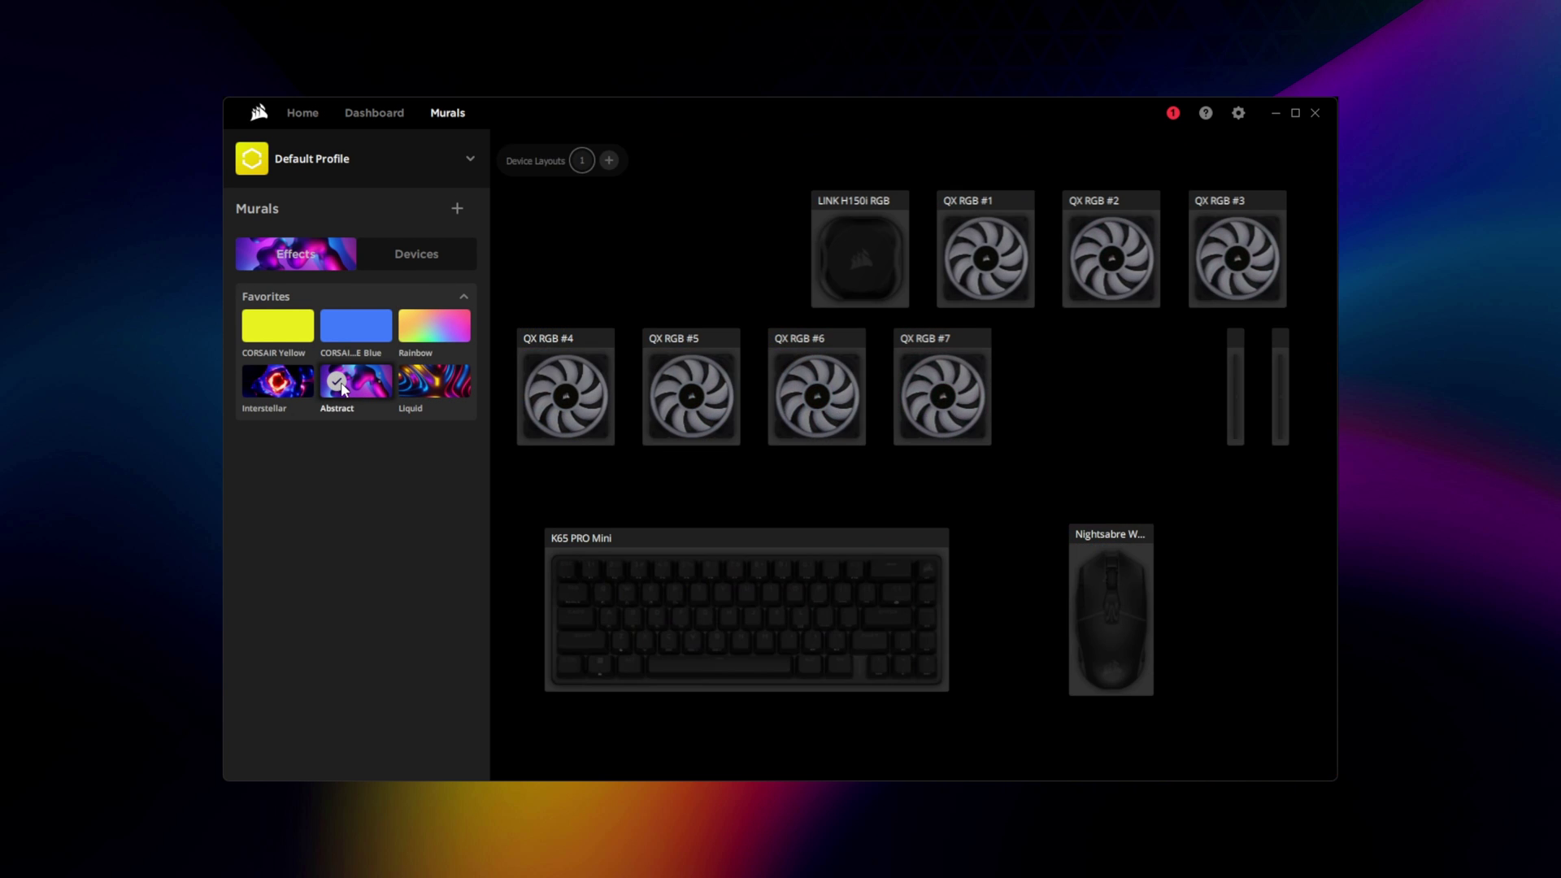
pyautogui.click(277, 382)
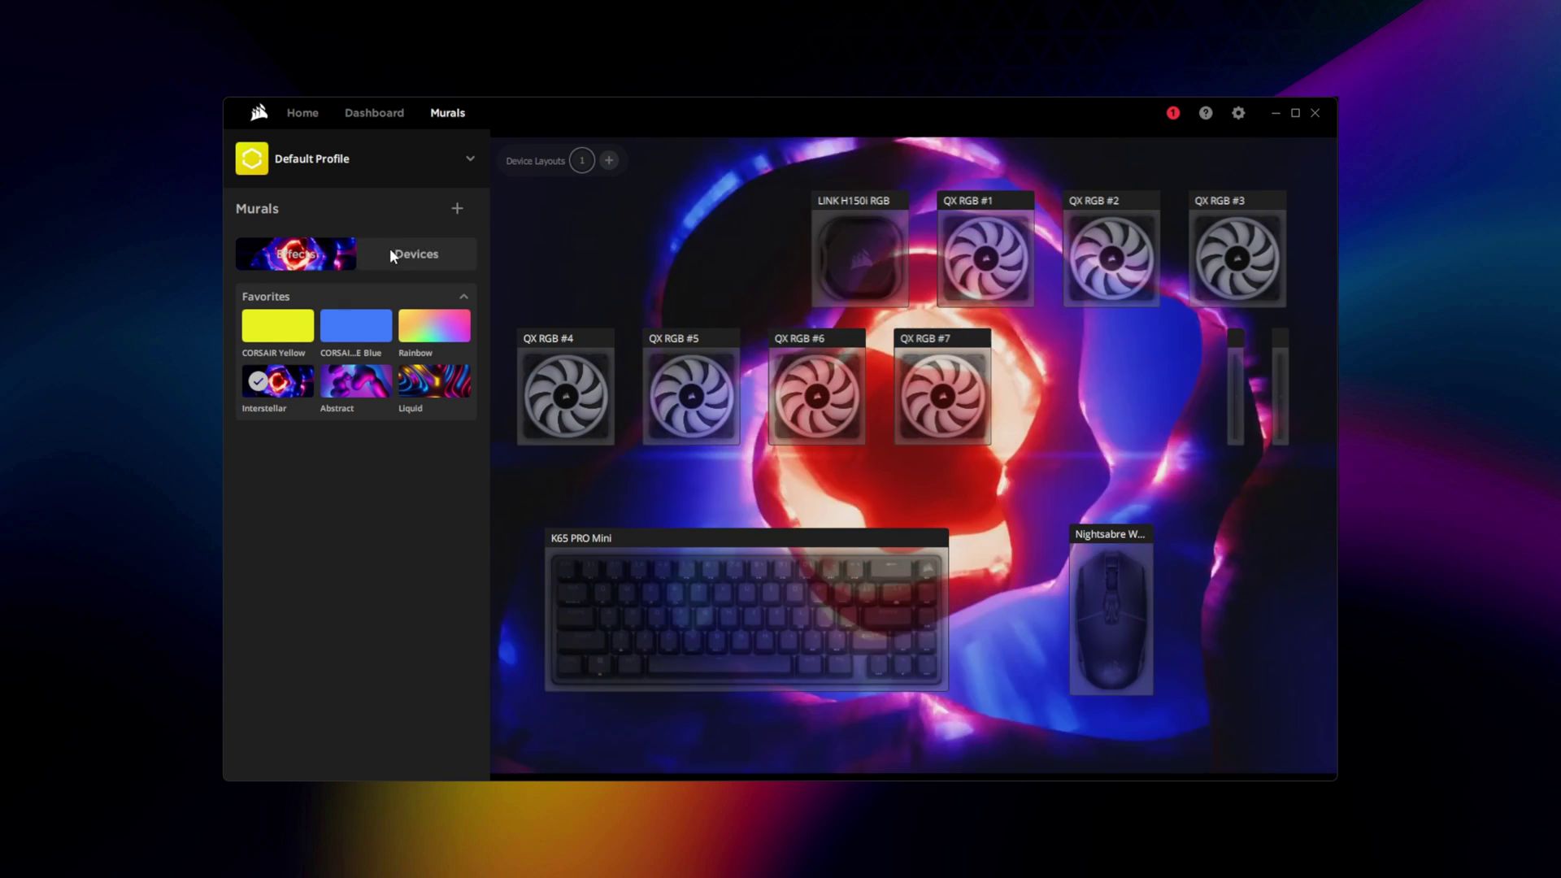
pyautogui.click(457, 205)
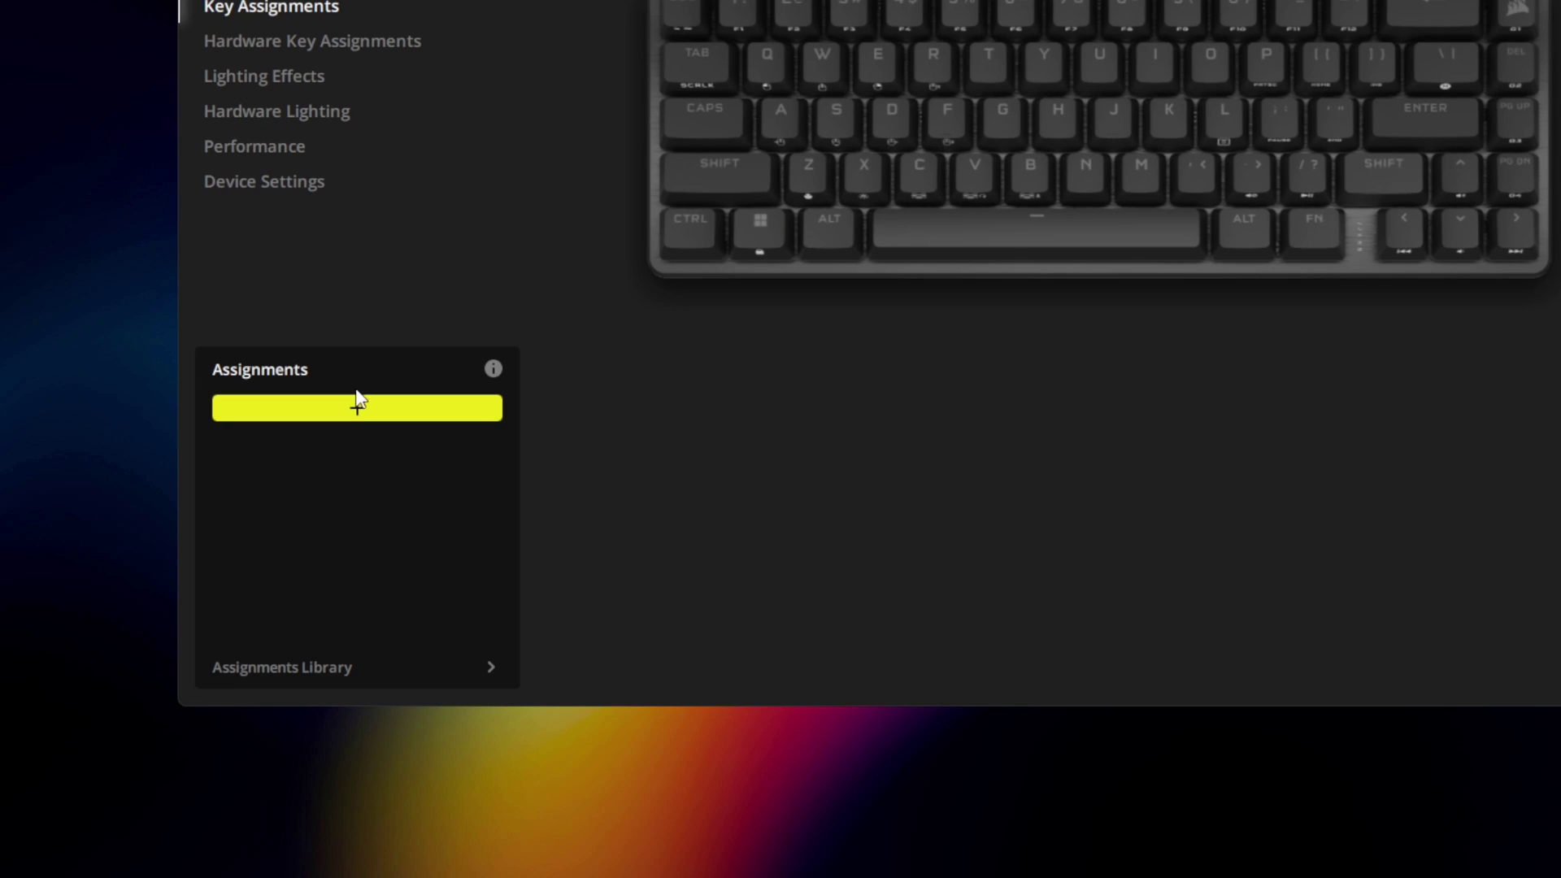
# Add a Launch App key assignment so Alt+F opens File Explorer
pyautogui.click(355, 559)
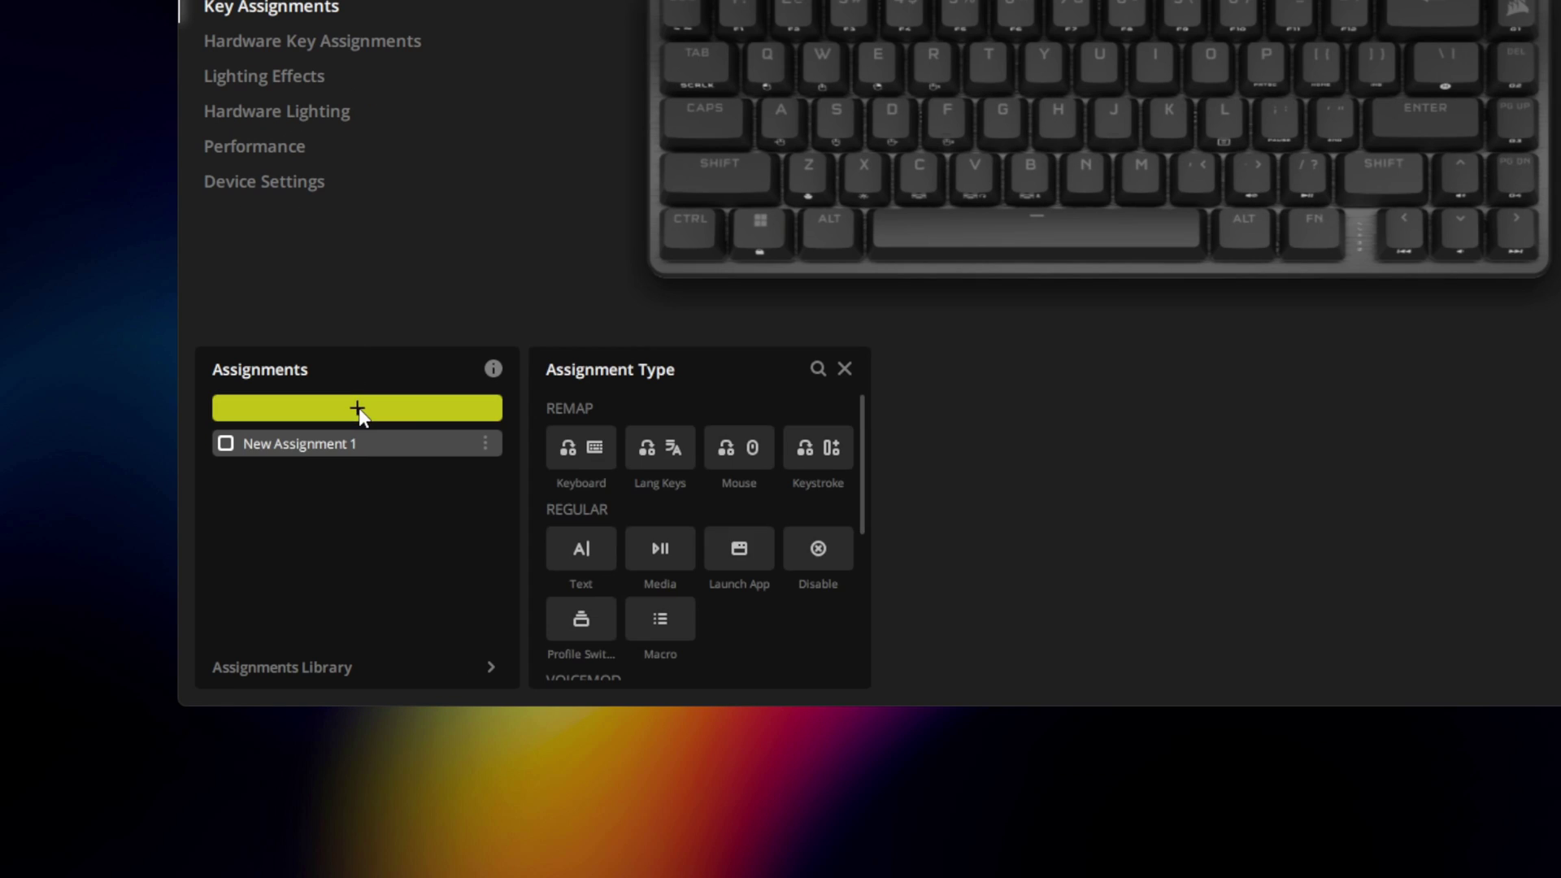
pyautogui.click(734, 556)
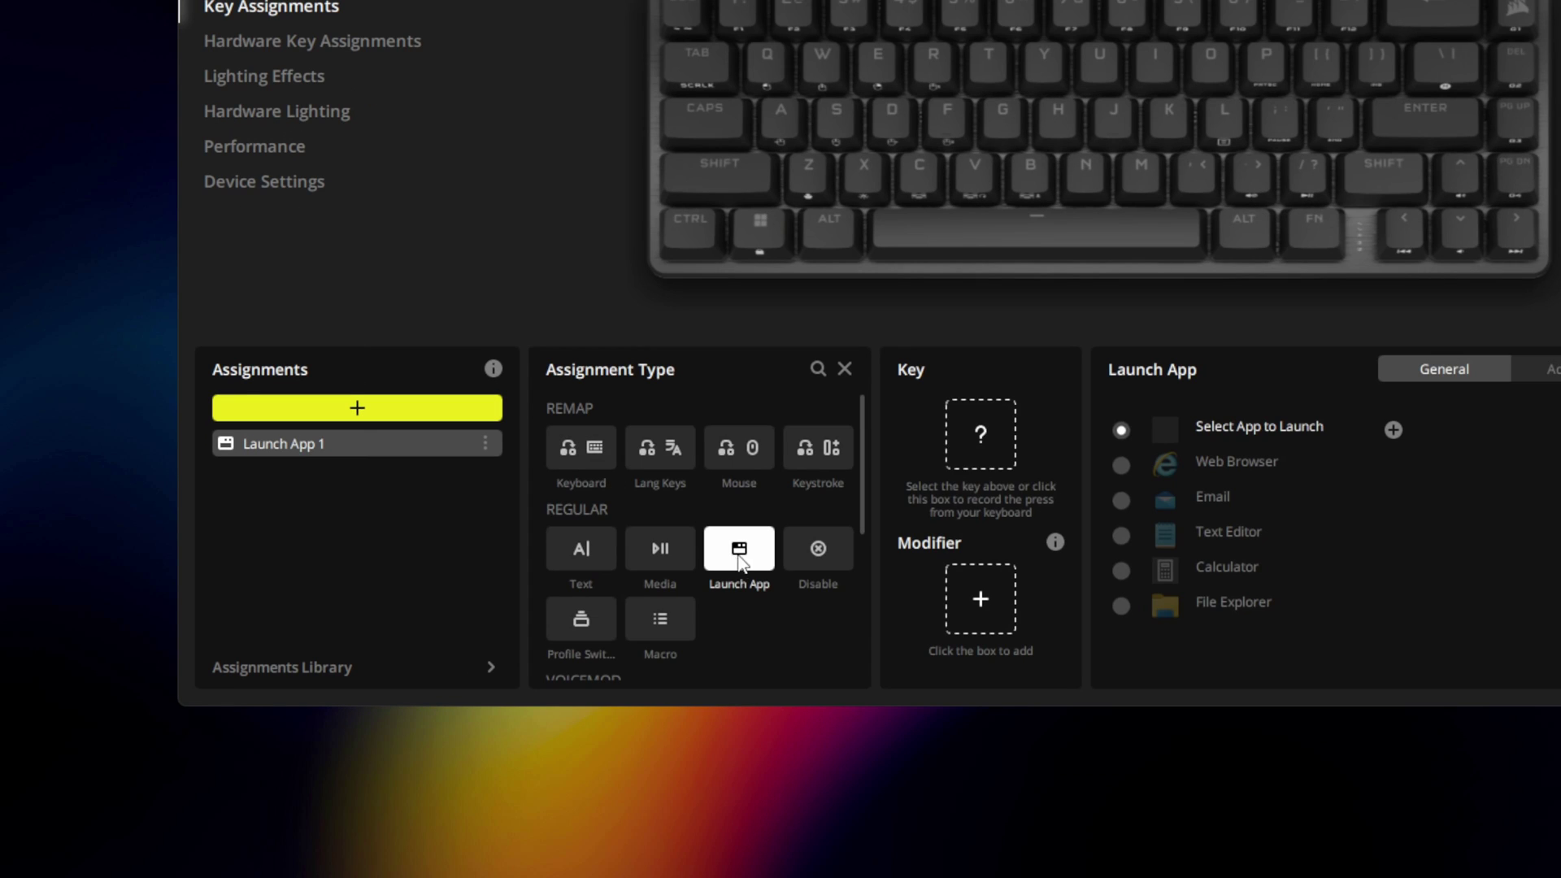
pyautogui.click(968, 452)
pyautogui.press('f')
pyautogui.click(961, 614)
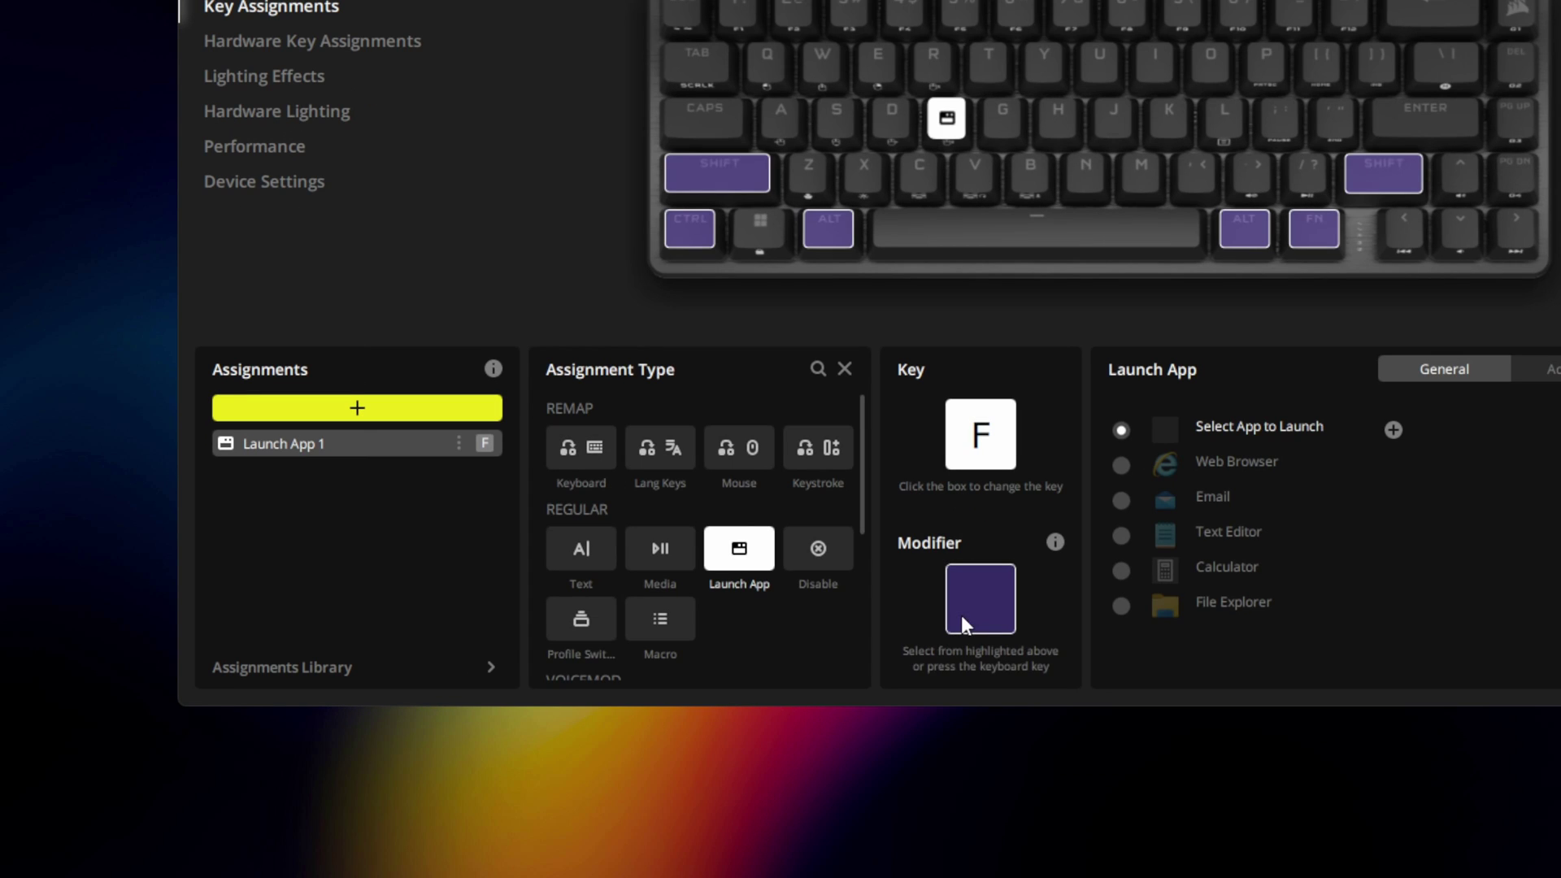
pyautogui.press('alt')
pyautogui.click(1121, 604)
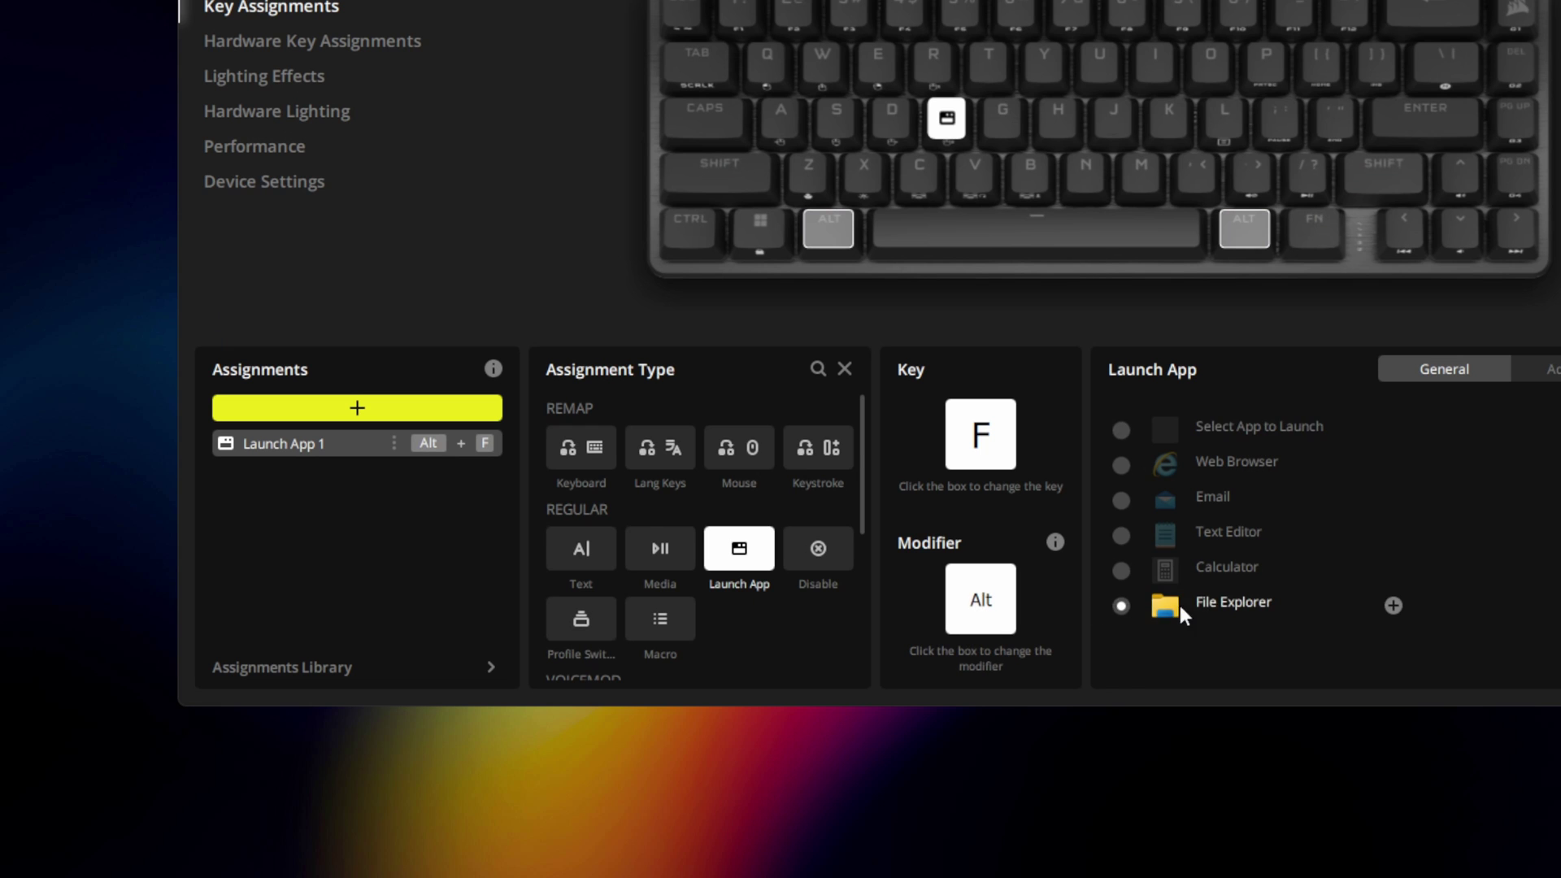
# Add a new hardware key assignment set to a keyboard remap
pyautogui.click(421, 290)
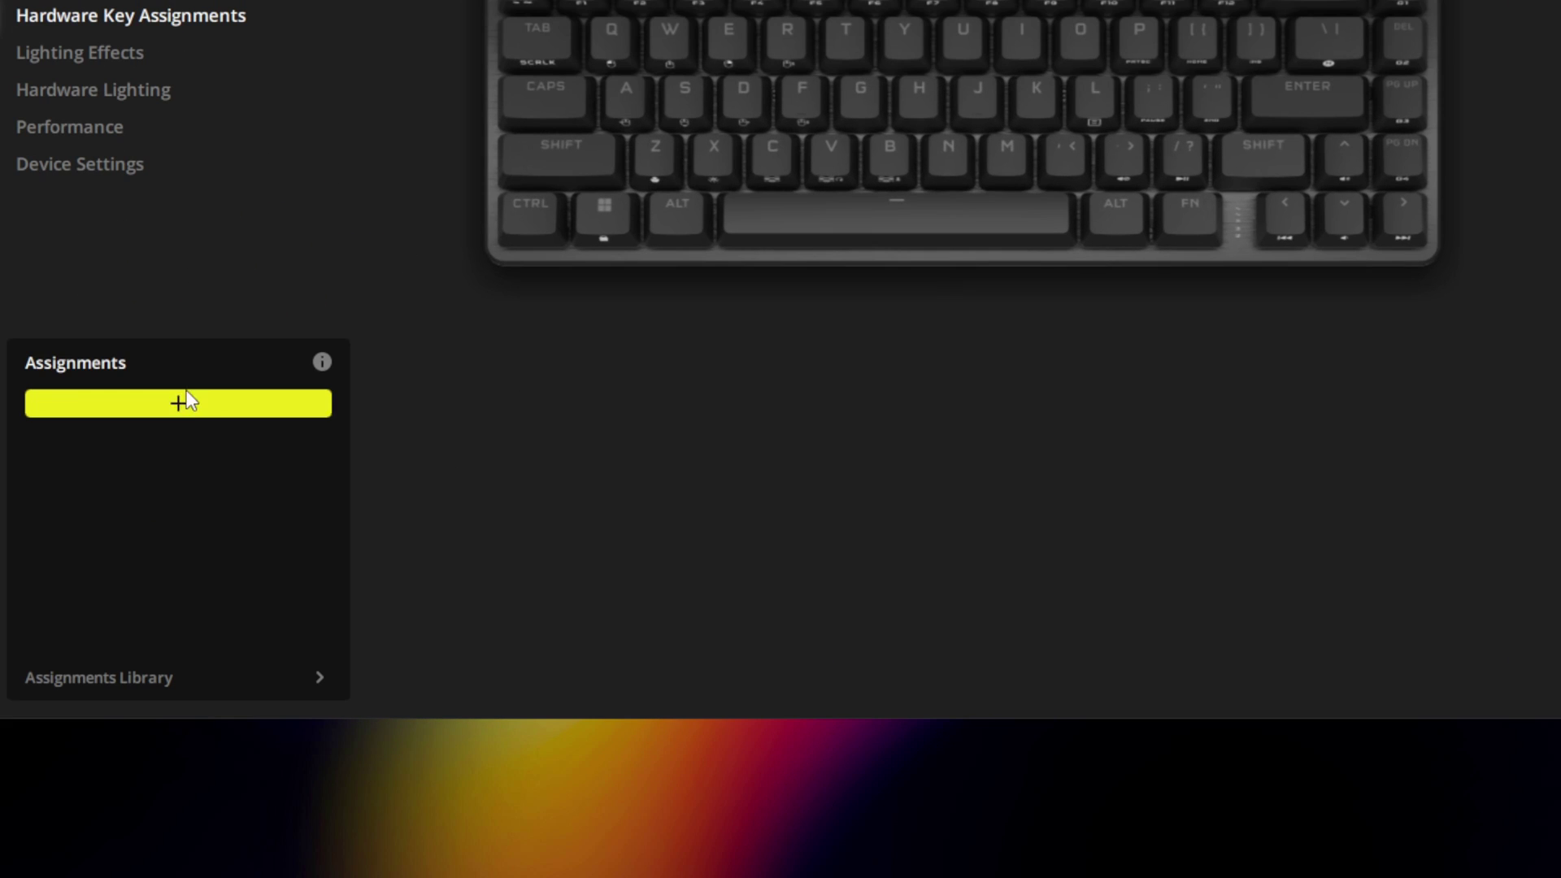
pyautogui.click(365, 561)
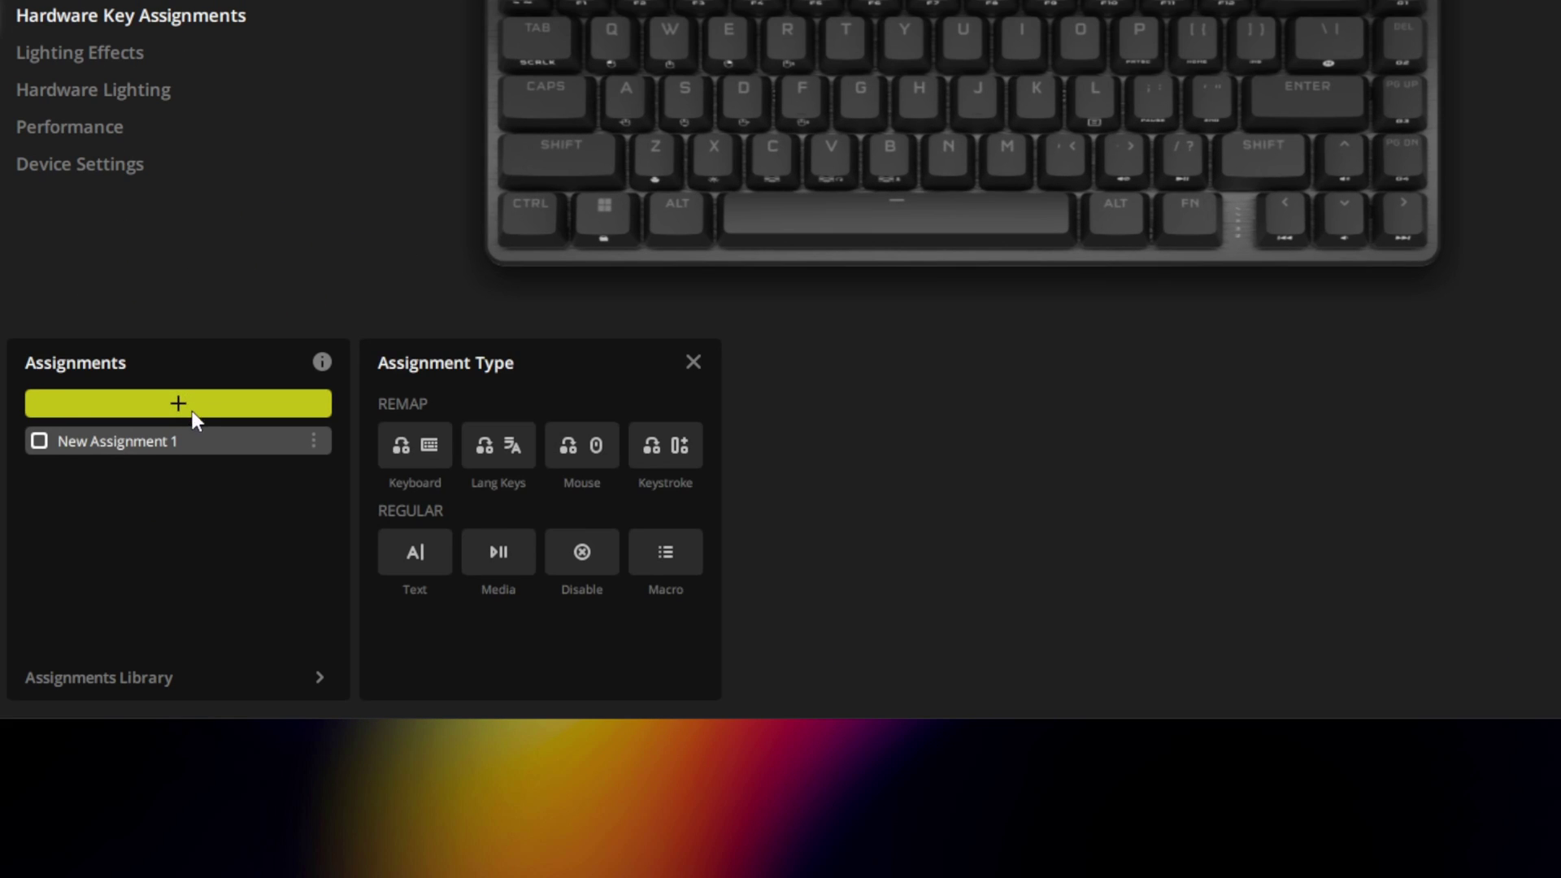
pyautogui.click(421, 452)
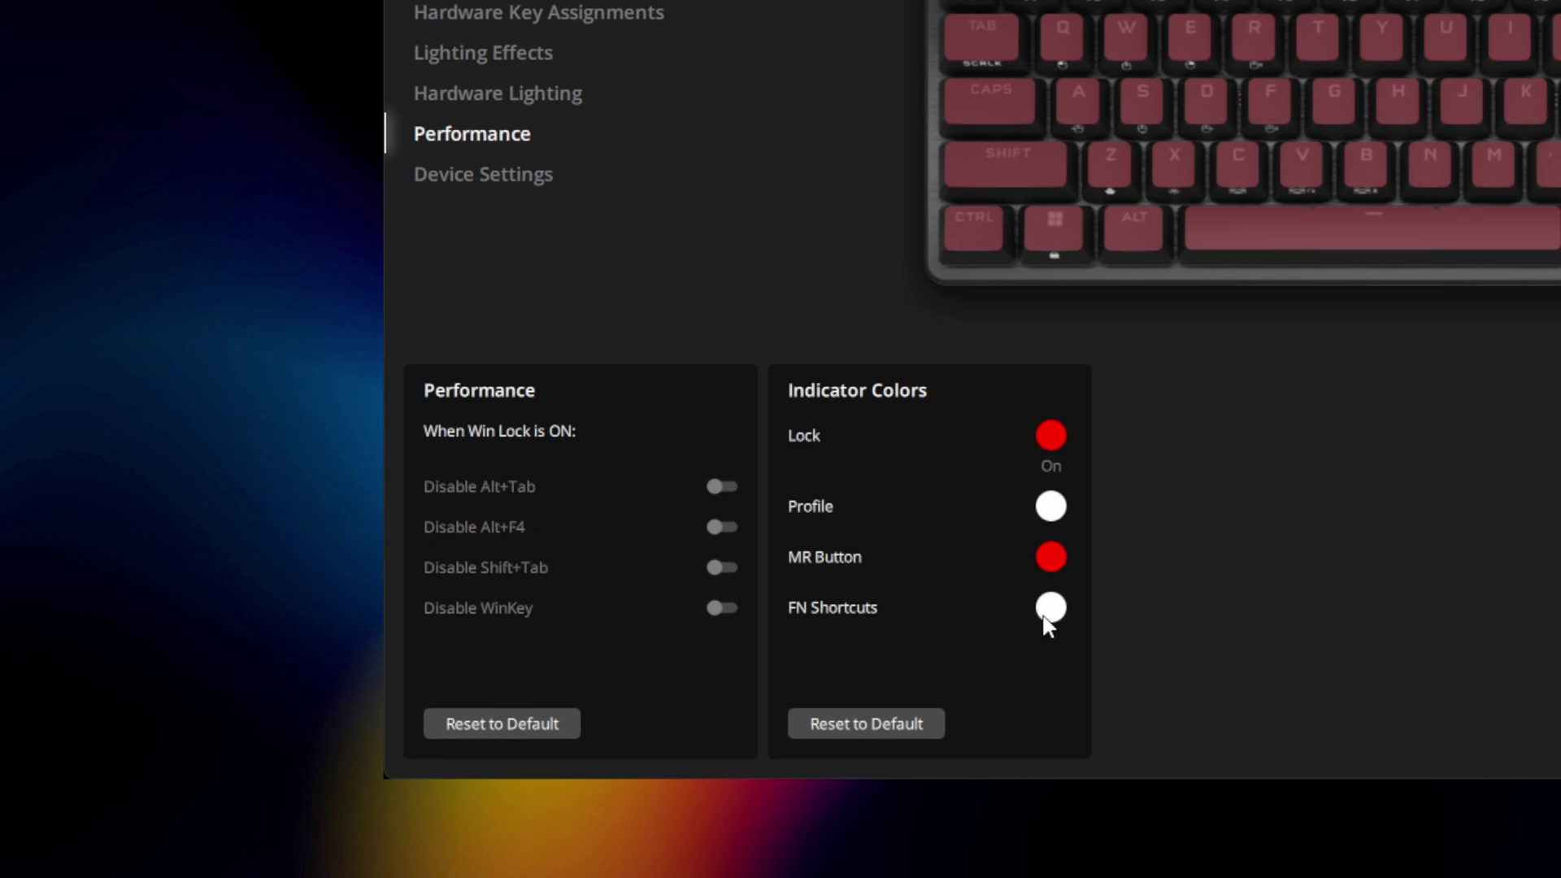
# Make the FN Shortcuts indicator green and disable Shift+Tab and Alt+F4 under Win Lock
pyautogui.click(972, 627)
pyautogui.click(1178, 663)
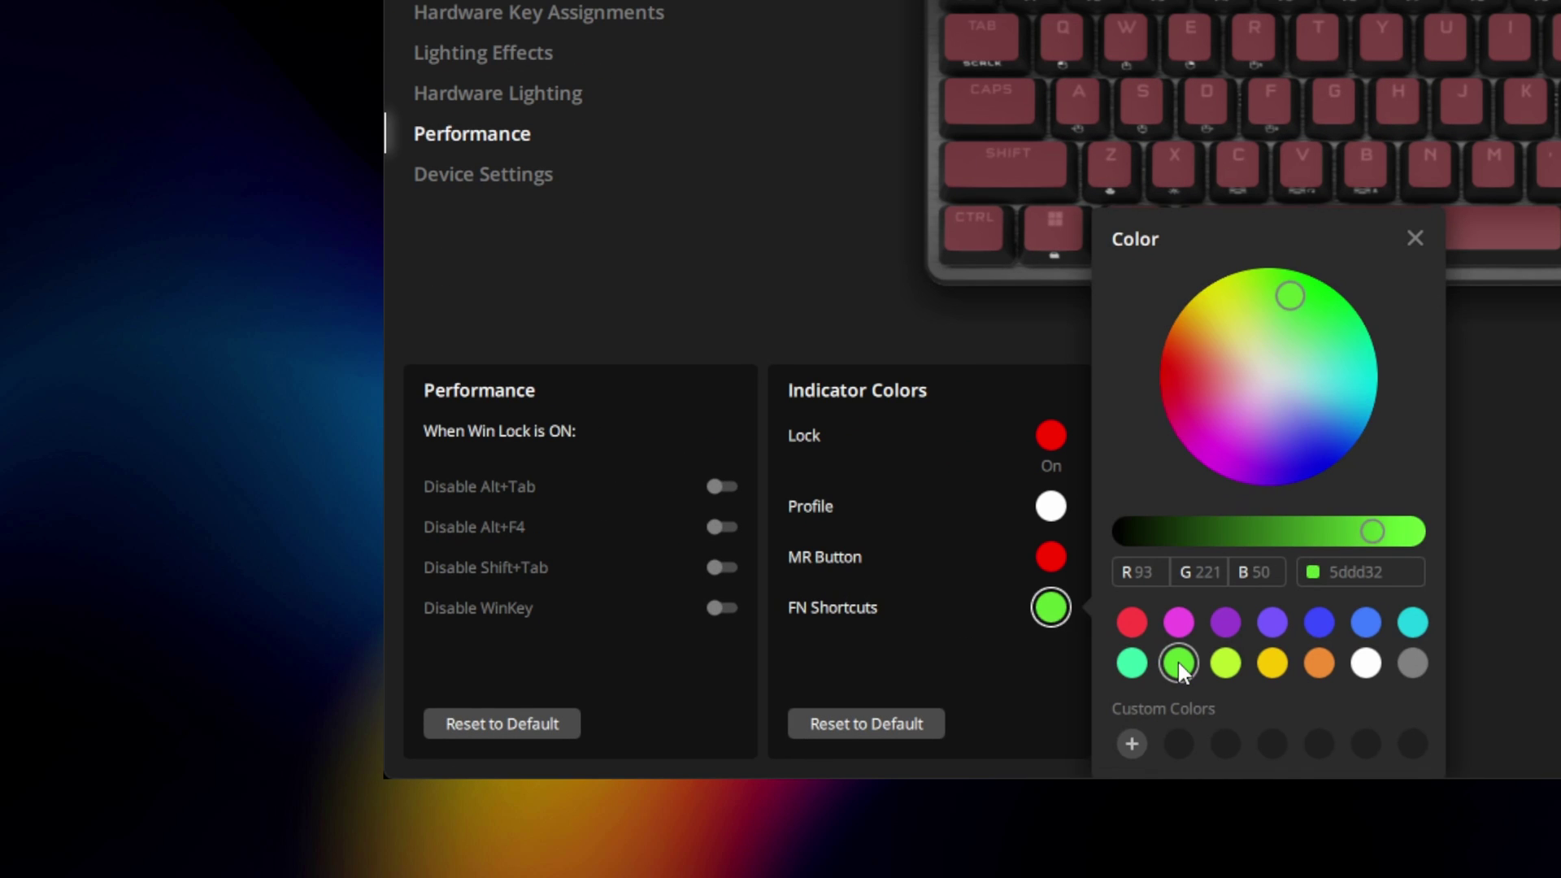
pyautogui.click(1012, 664)
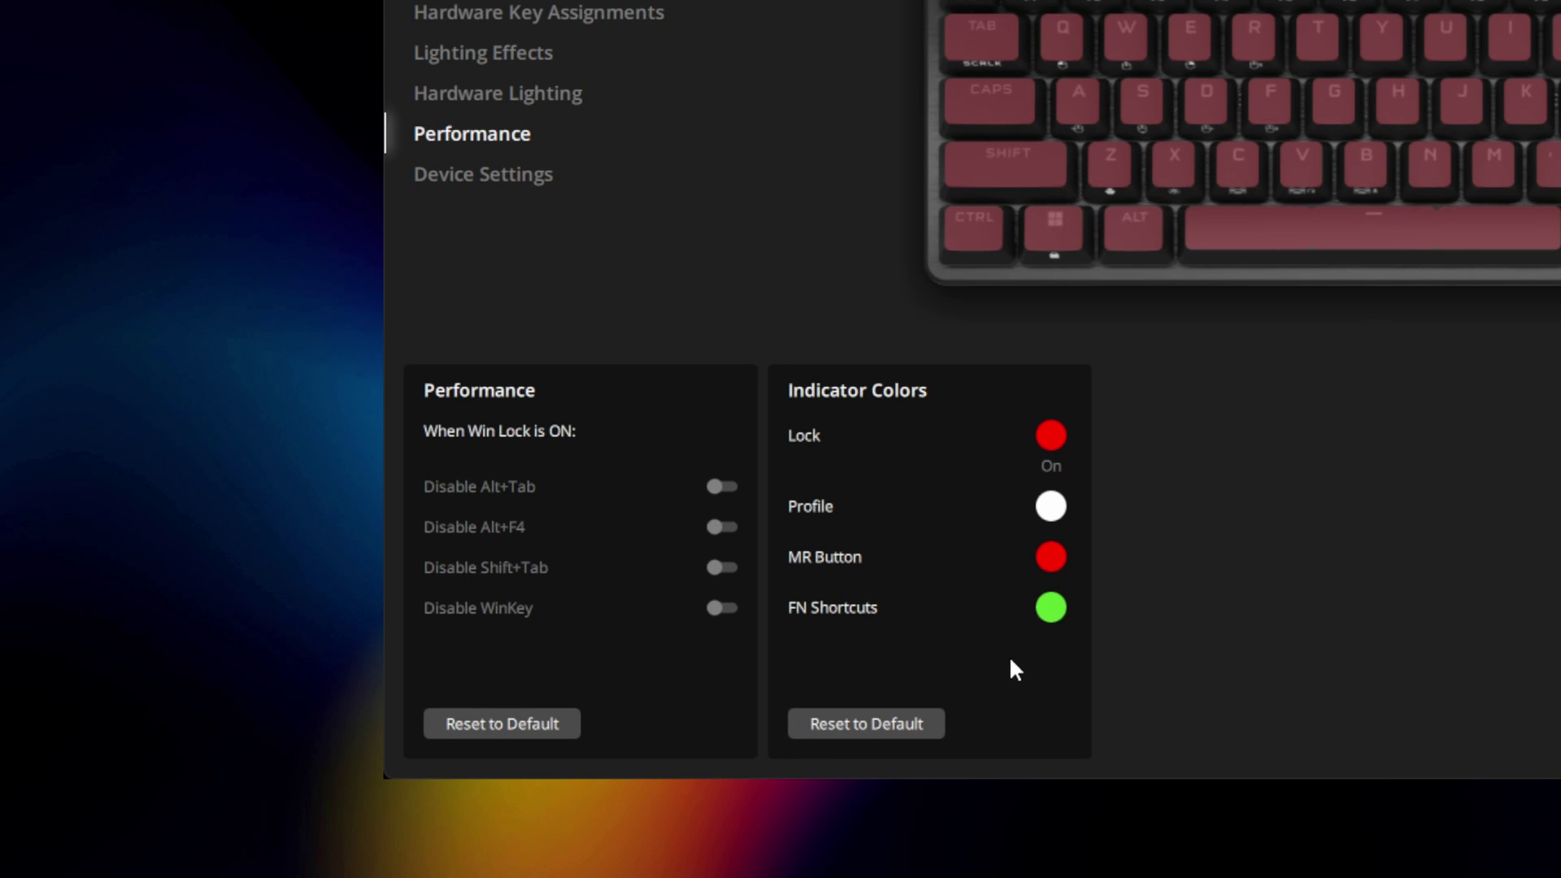
pyautogui.click(719, 569)
pyautogui.click(721, 527)
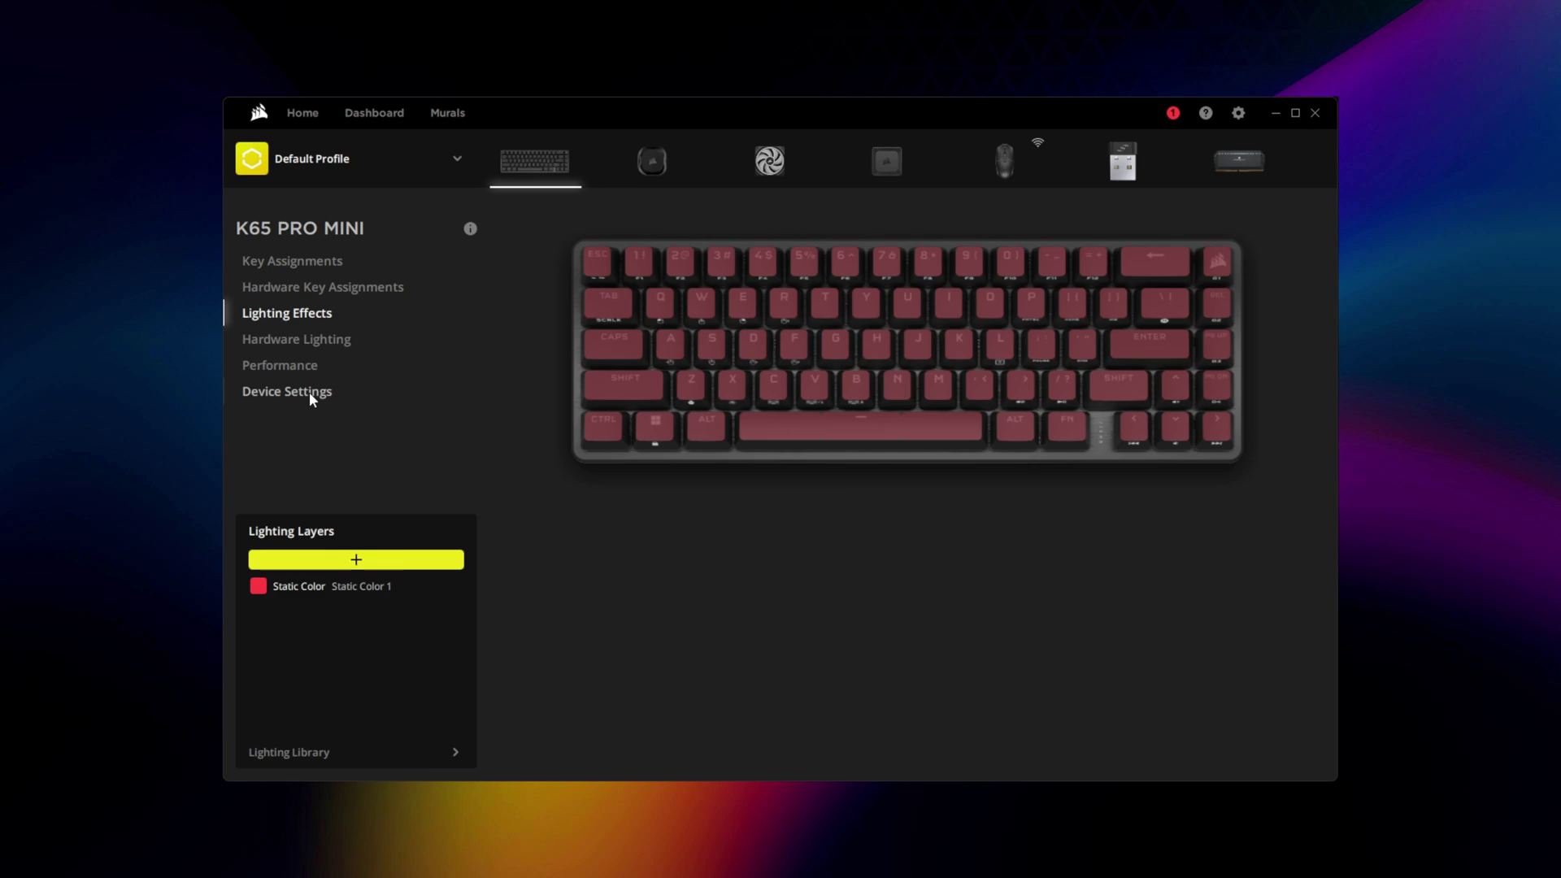
# Keep 1,000 Hz polling, adjust brightness, and save the current profile to onboard Slot #2
pyautogui.click(309, 391)
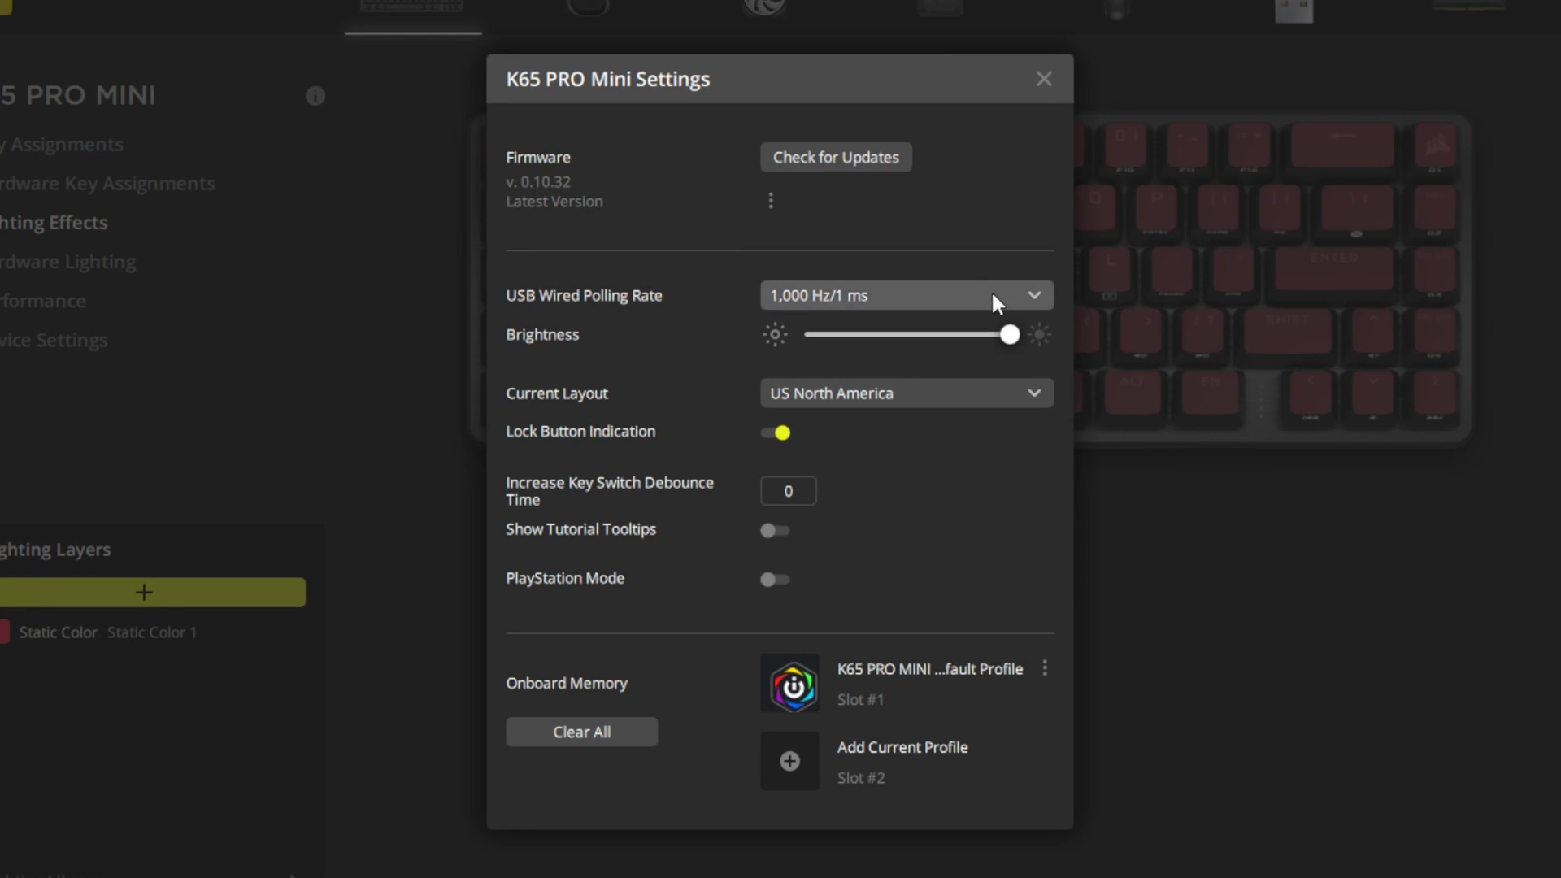
pyautogui.click(991, 296)
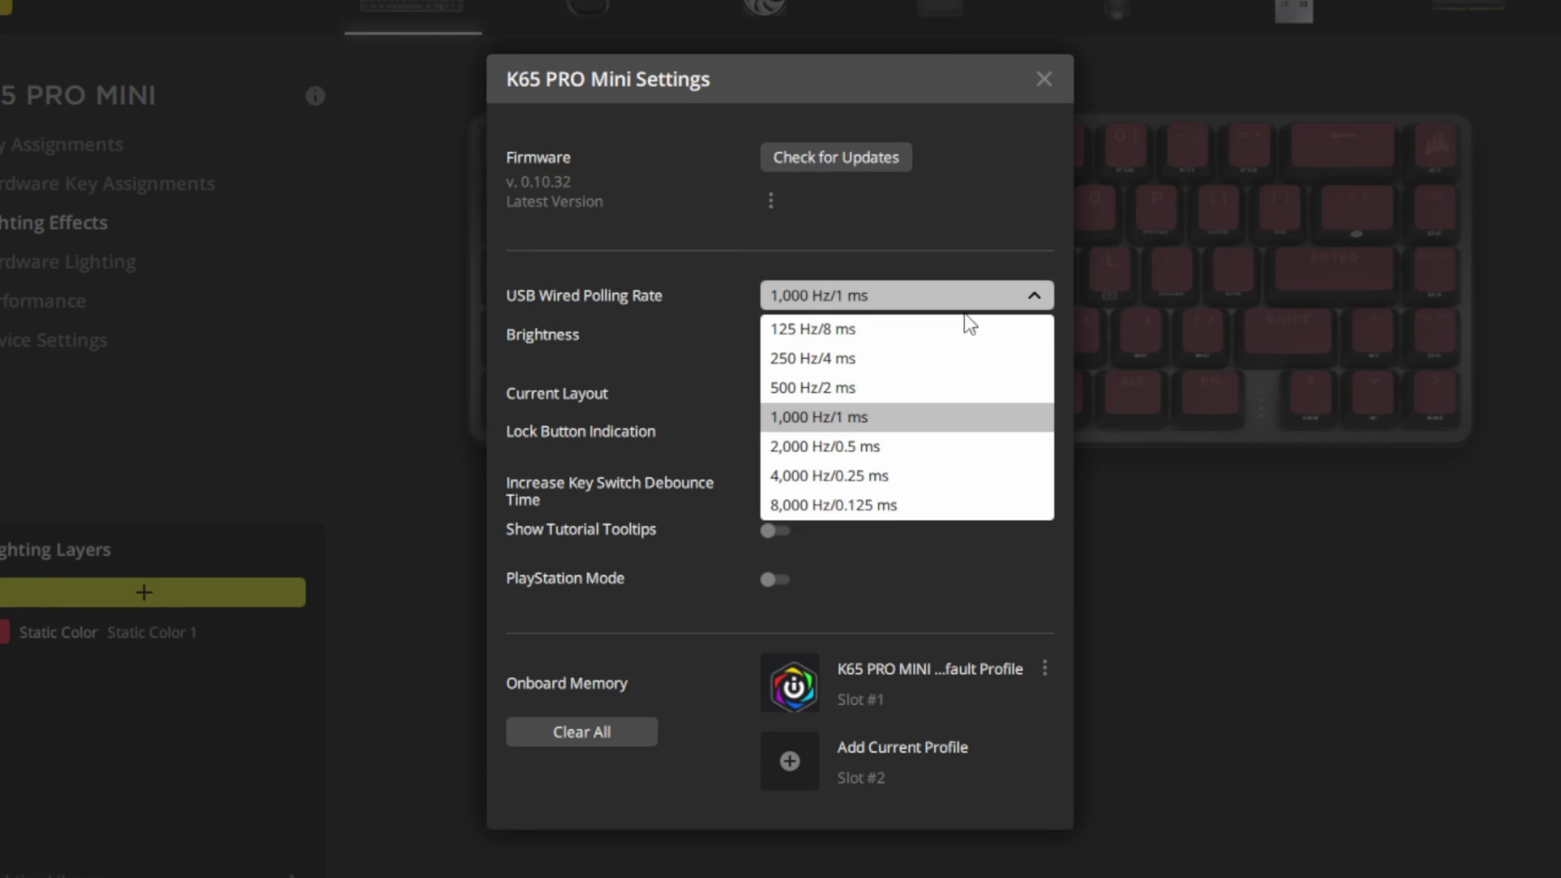
pyautogui.click(881, 418)
pyautogui.moveTo(1010, 335); pyautogui.dragTo(819, 344)
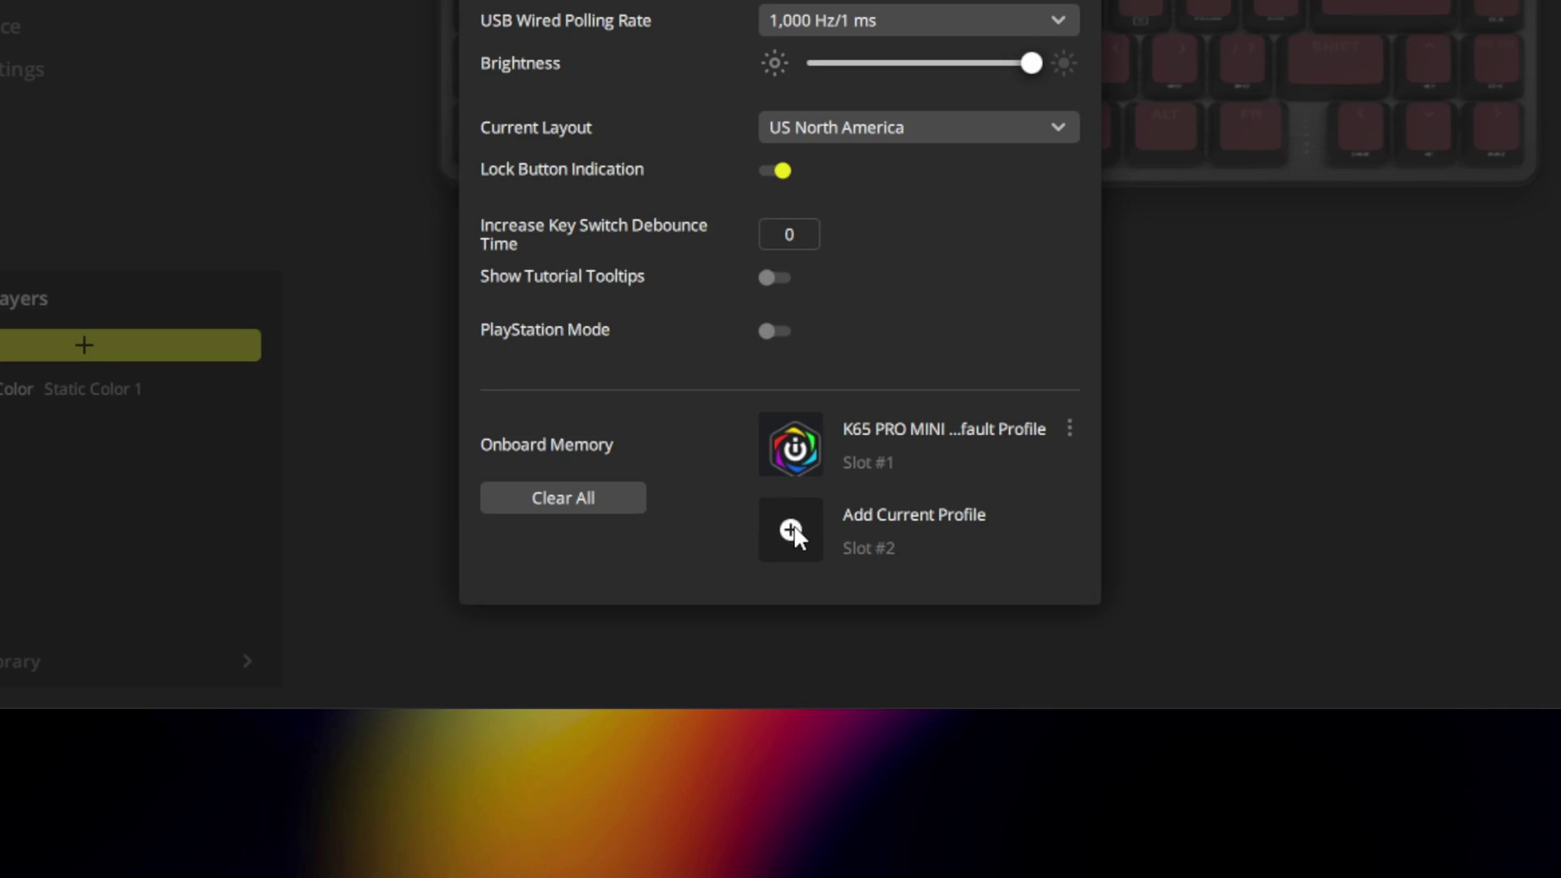
pyautogui.click(790, 761)
pyautogui.click(1149, 589)
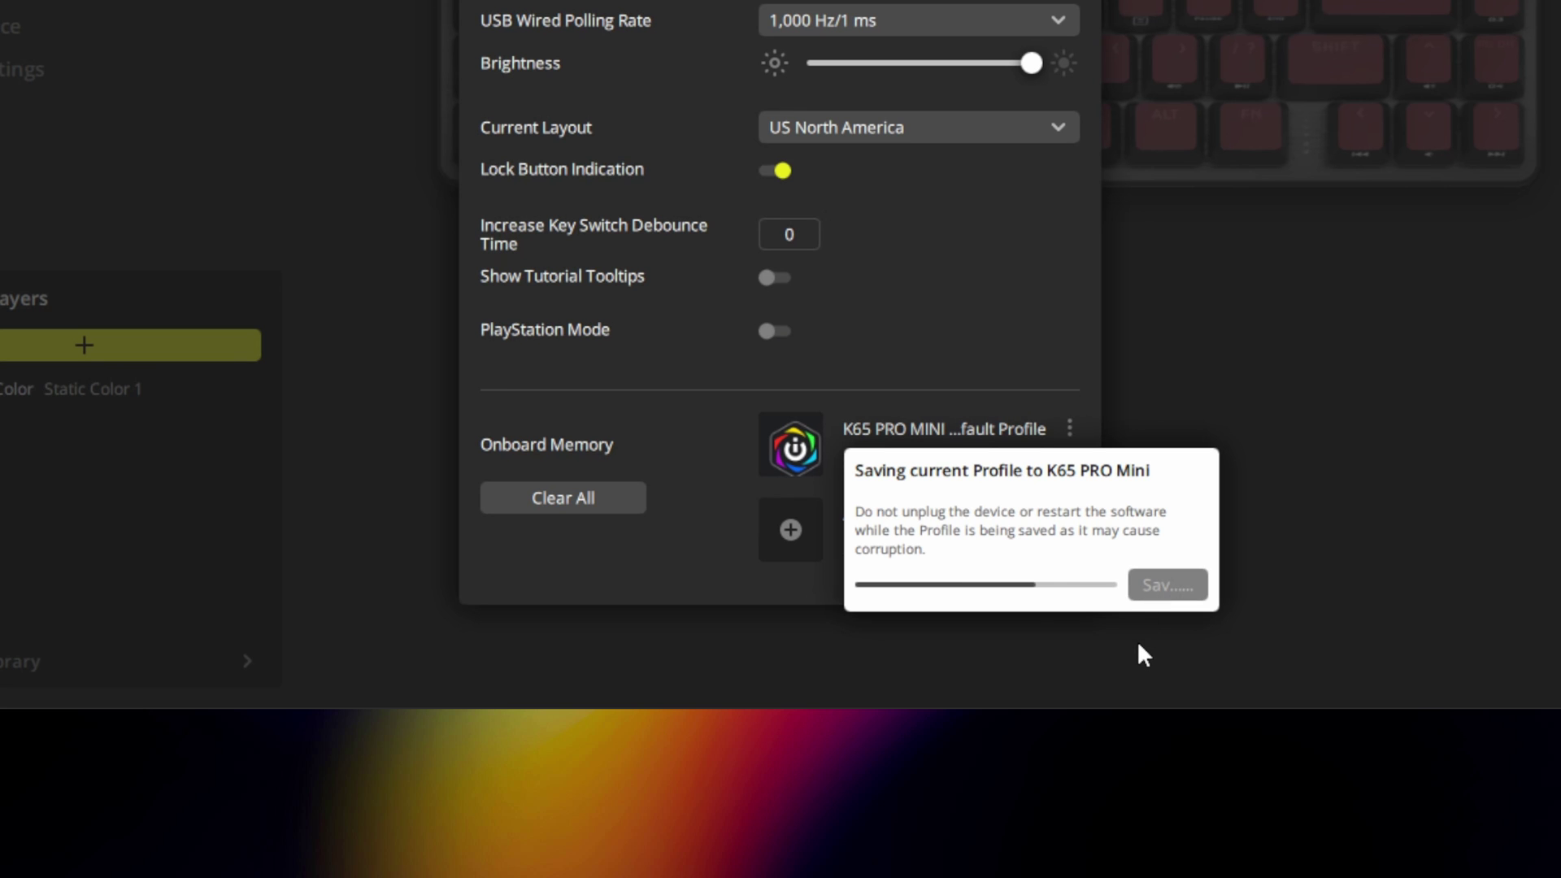